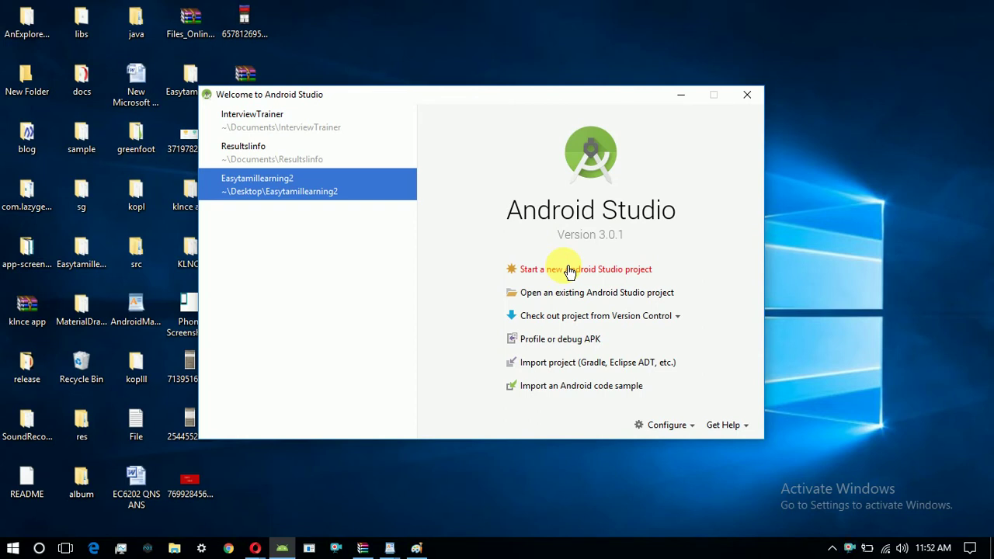
Start a new Android Studio project and set the application name to "First app"
click(570, 269)
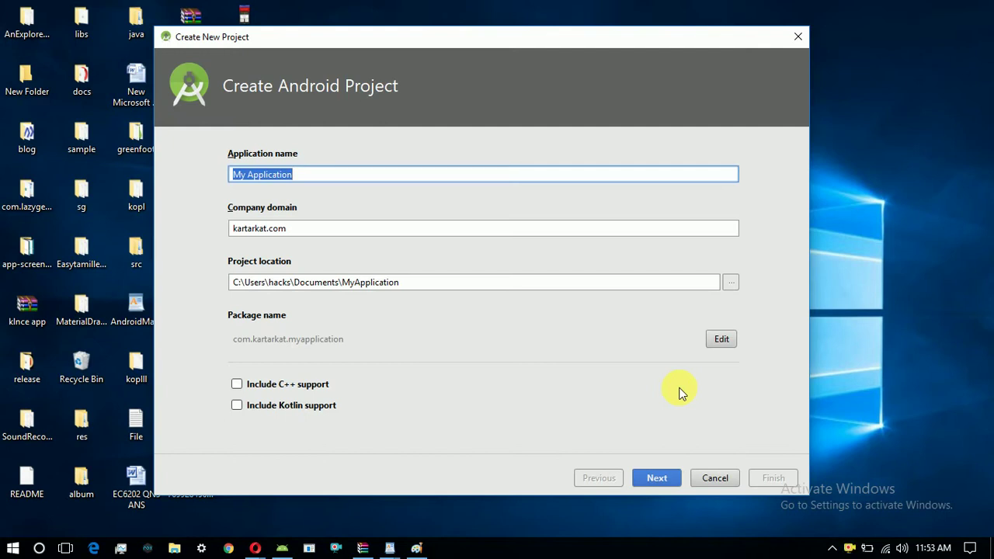
click(339, 179)
double_click(339, 182)
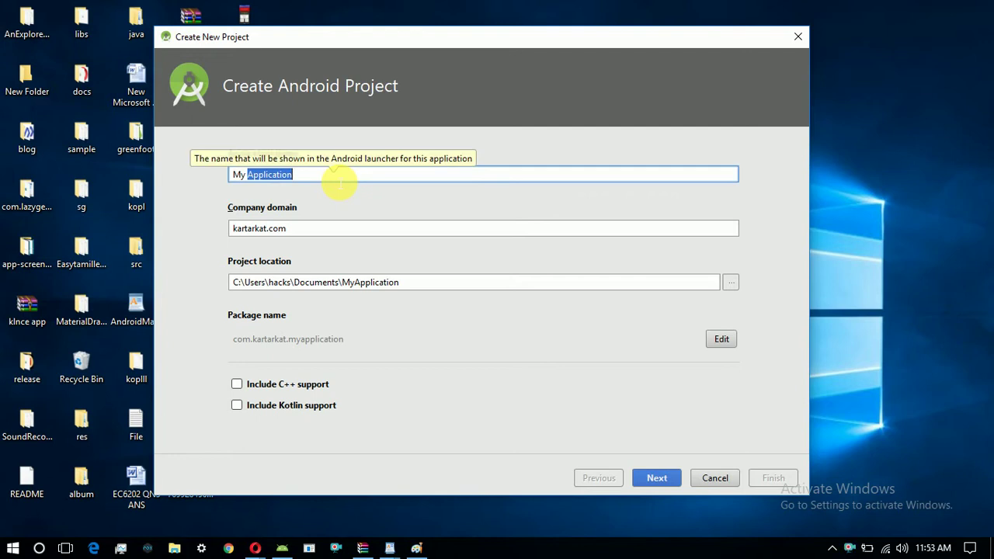
click(292, 177)
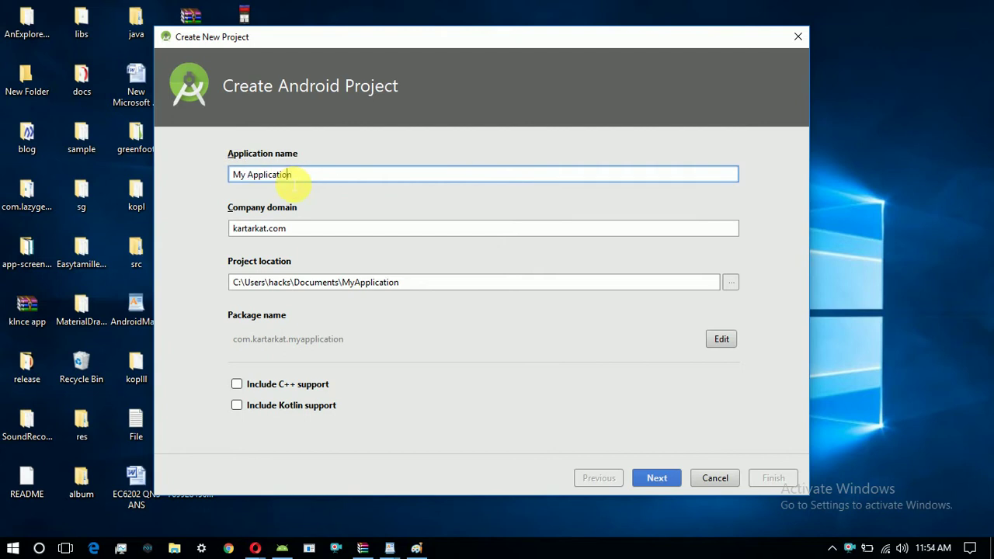
triple_click(294, 179)
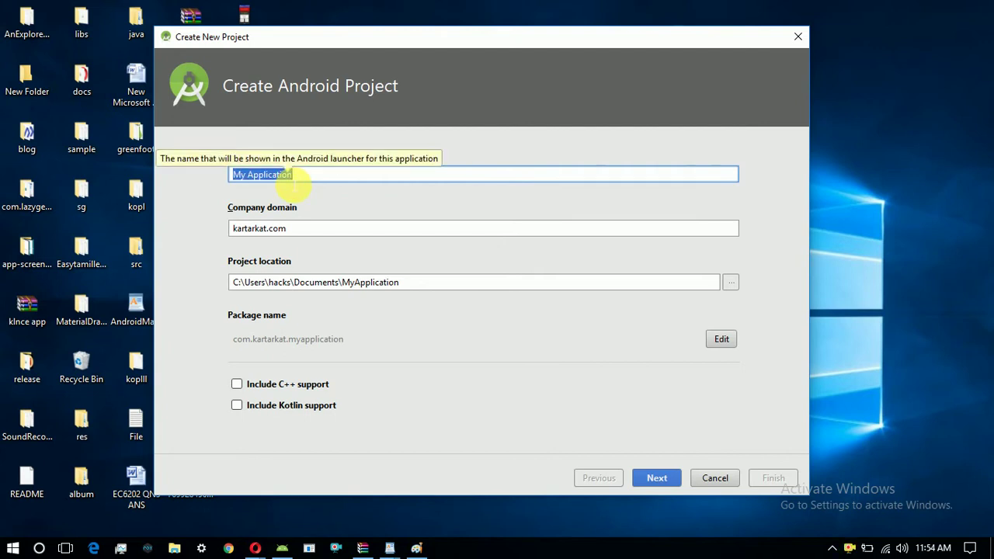
text(First app)
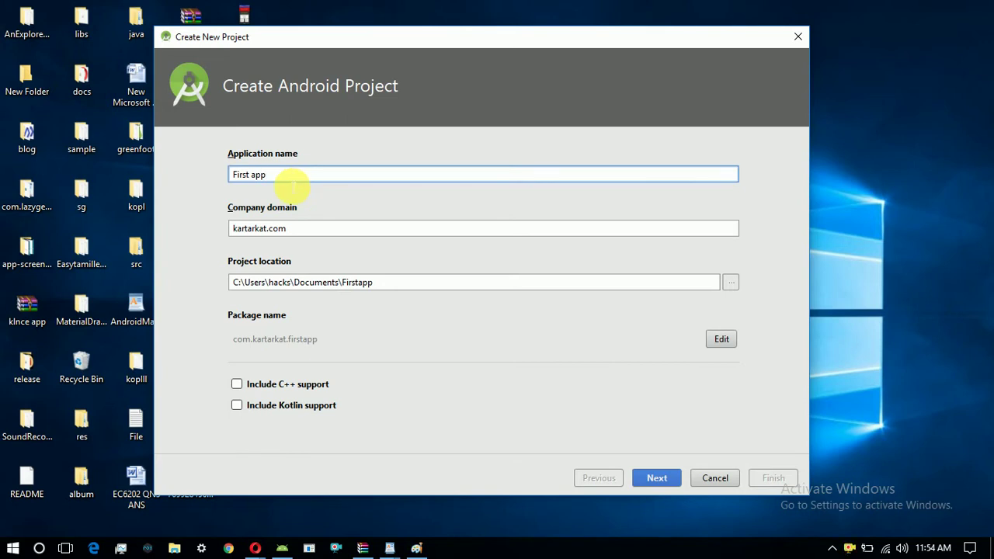
Replace the company domain with kartarkat.com
triple_click(288, 228)
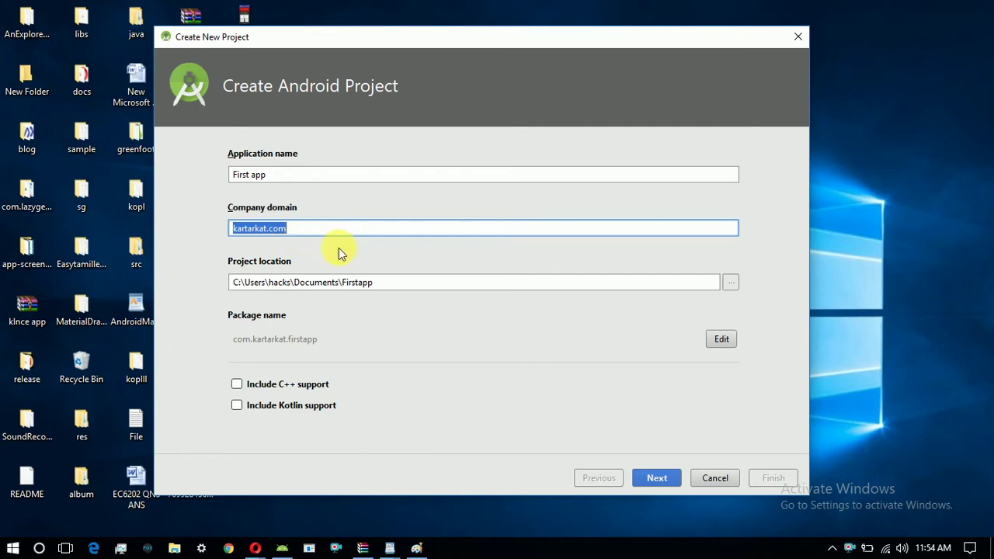
key(BackSpace)
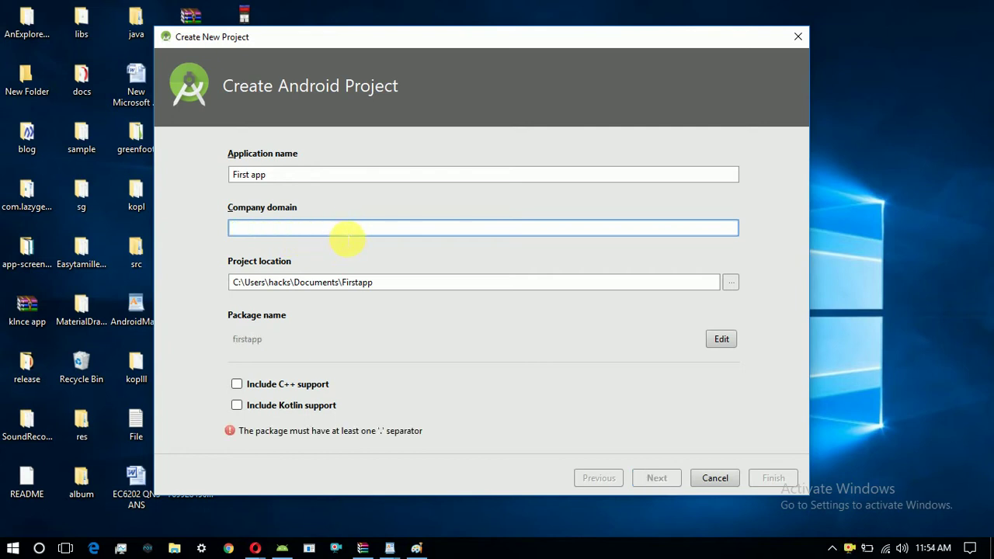
text(kartar)
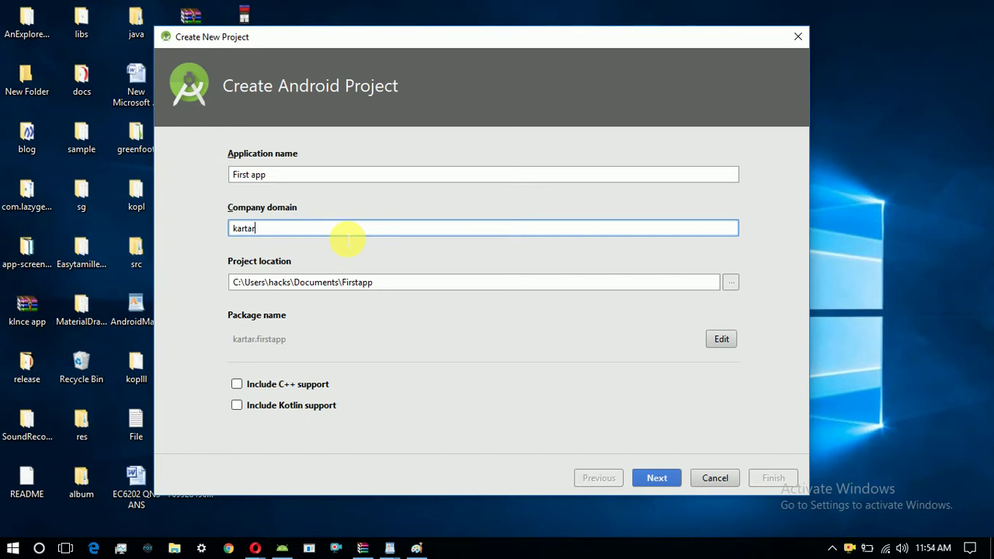
text(kat.com)
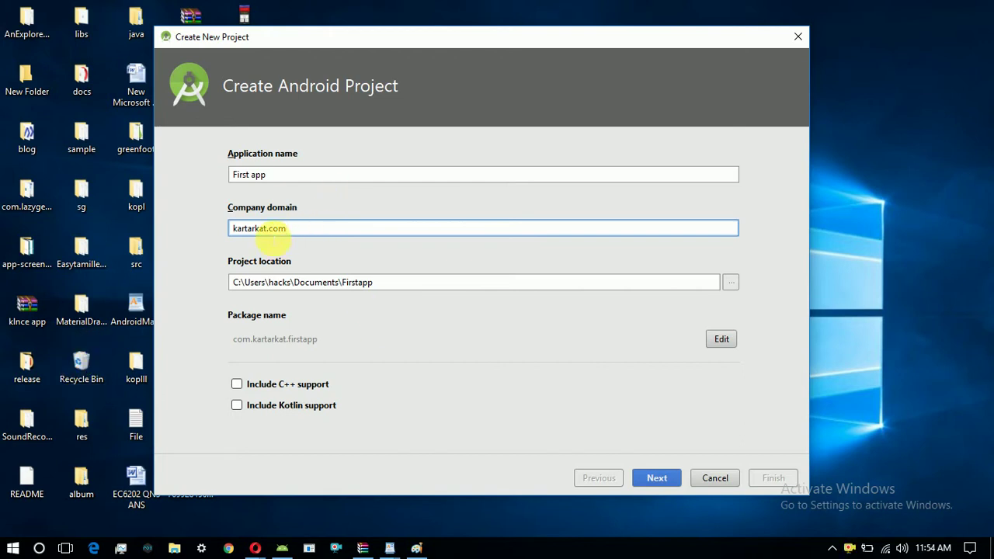
triple_click(284, 230)
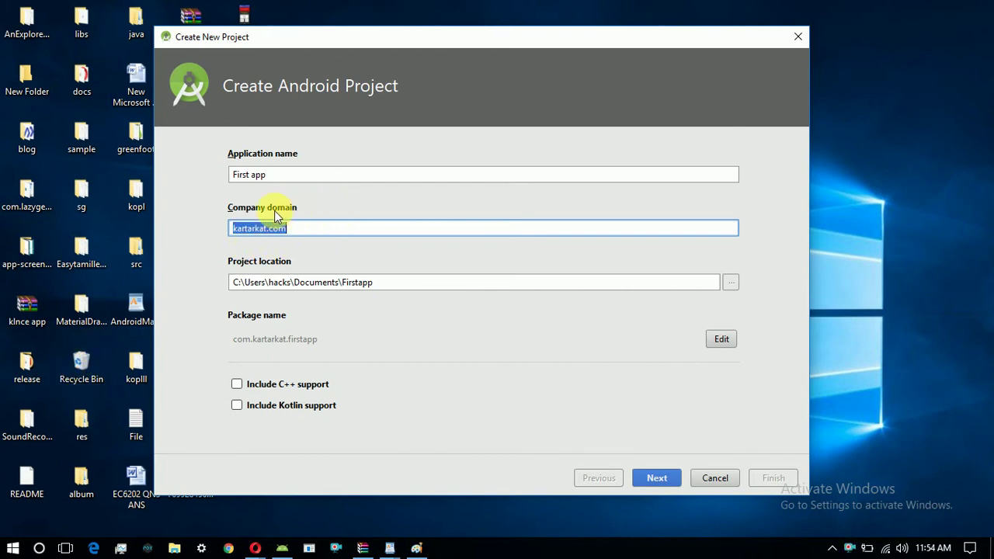
click(348, 238)
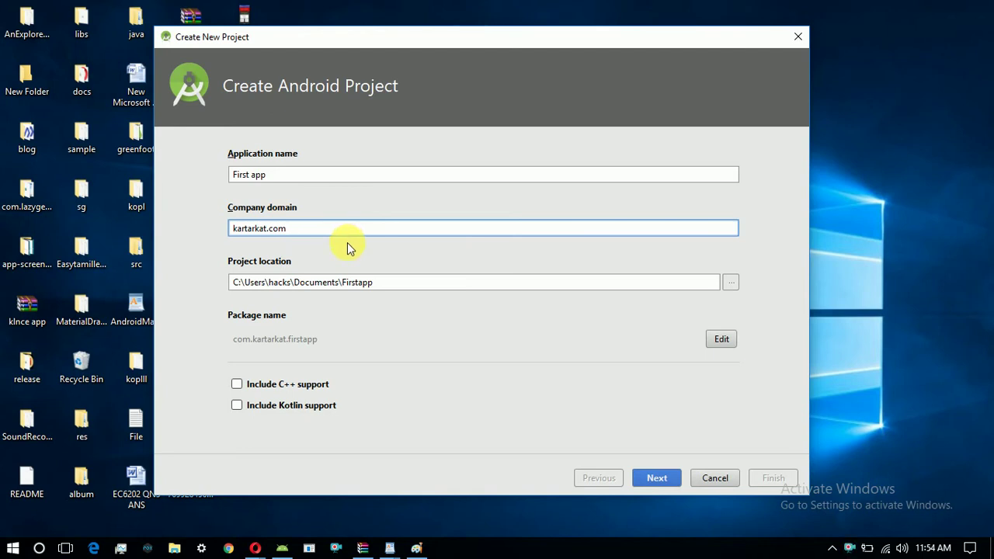
click(411, 284)
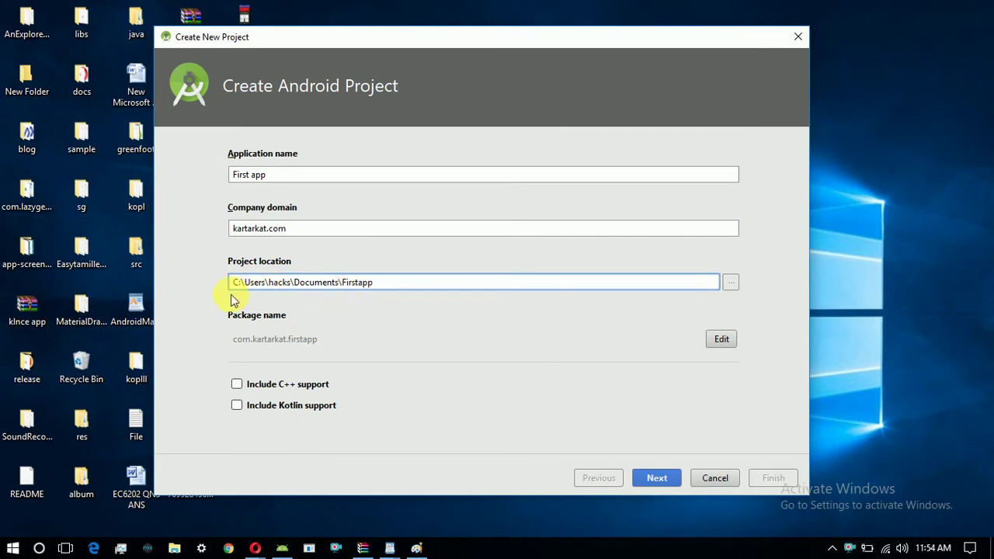
click(730, 283)
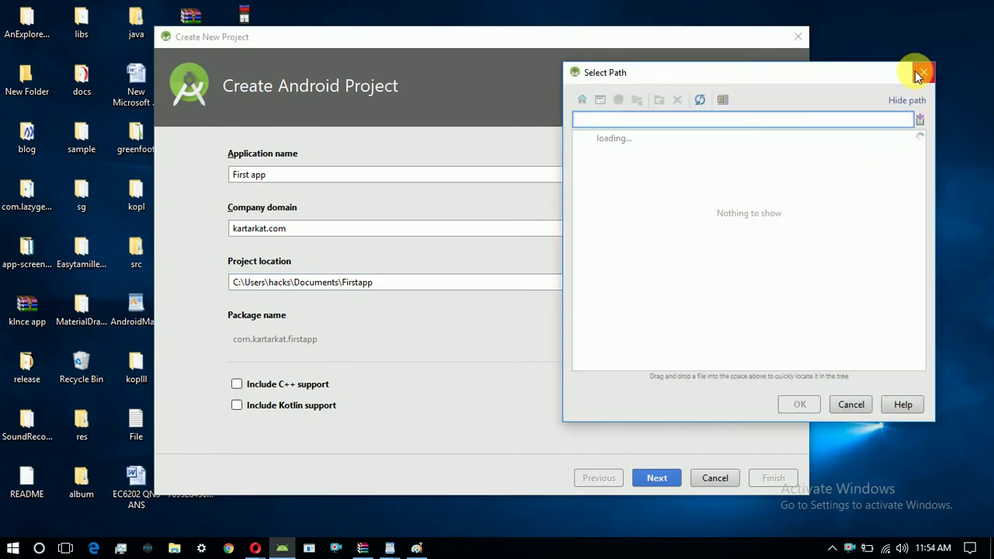
click(922, 73)
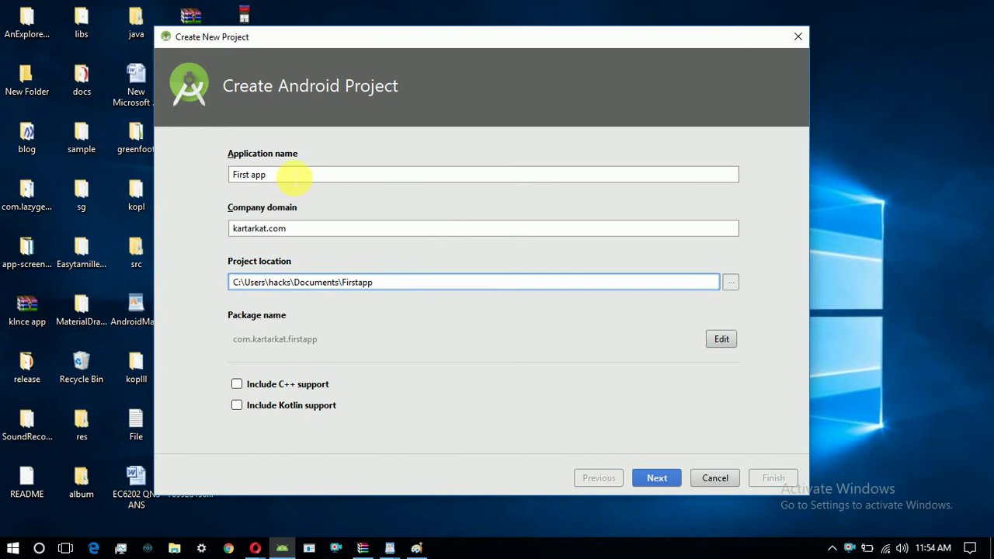
double_click(294, 175)
click(322, 233)
triple_click(300, 227)
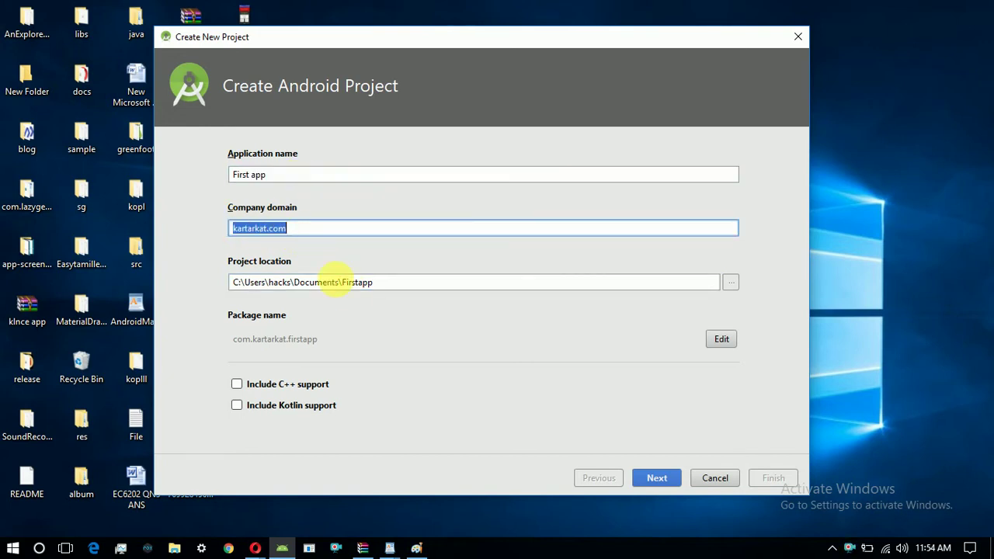
click(396, 284)
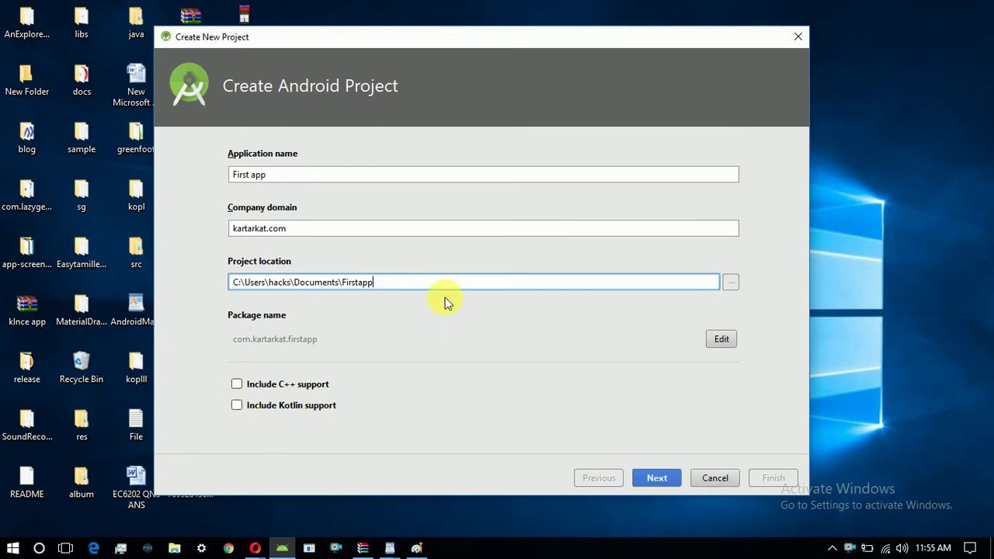
Accept the project details and keep Phone and Tablet as the target with API 15: Android 4.0.3 (IceCreamSandwich) as minimum SDK
click(657, 479)
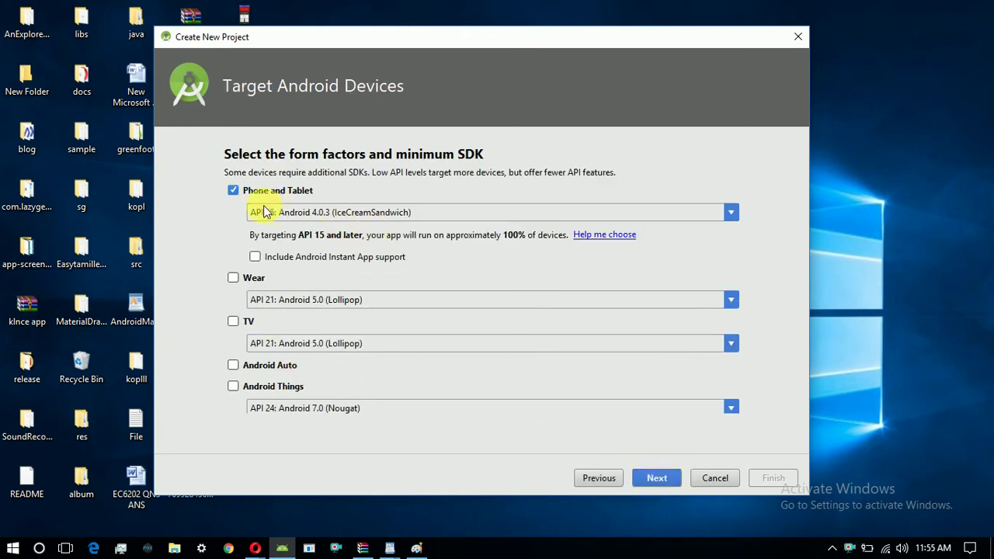
click(657, 478)
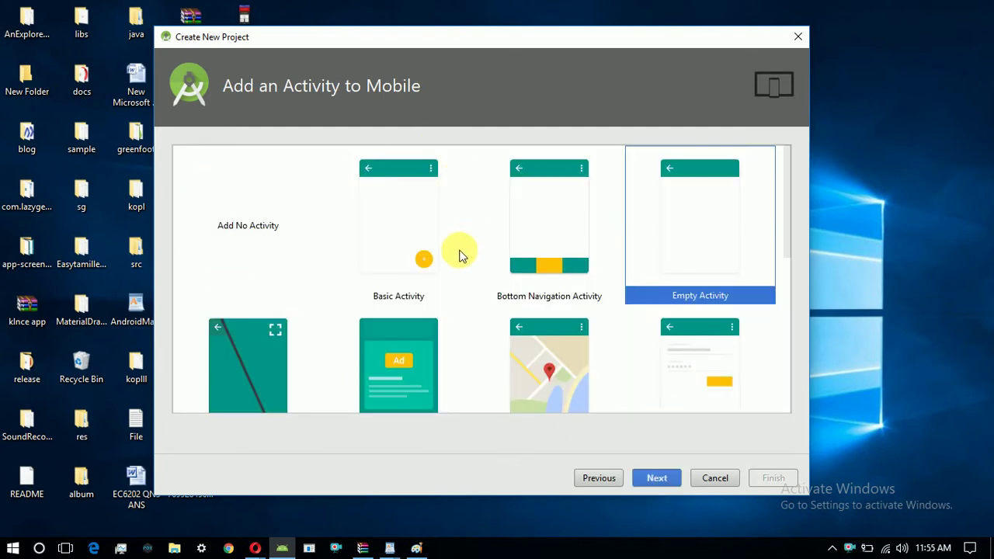
Look through the available activity templates for the mobile app, including Login Activity
scroll(461, 257, down, 3)
scroll(509, 269, down, 1)
scroll(512, 267, up, 4)
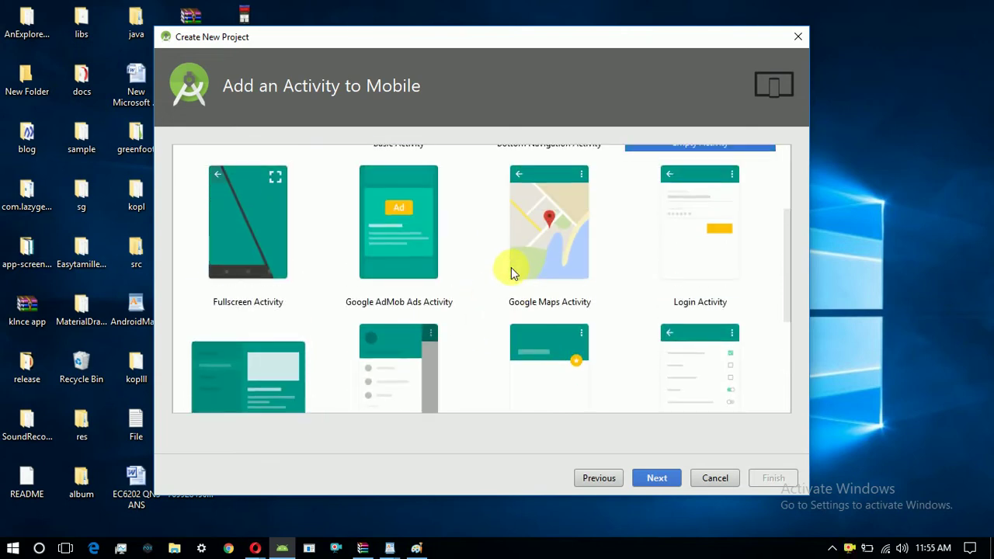
scroll(304, 272, down, 5)
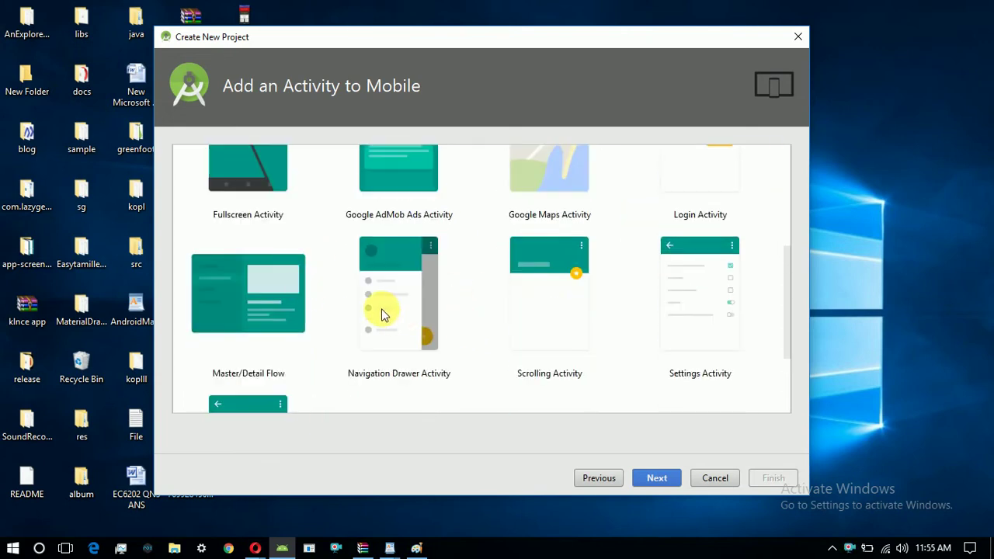
scroll(422, 295, down, 1)
scroll(424, 301, up, 1)
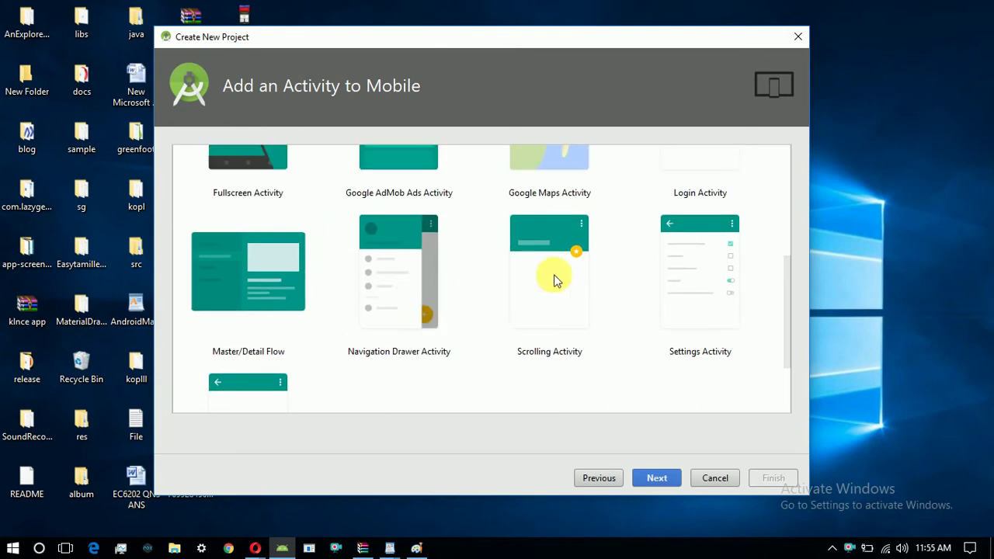
scroll(466, 311, up, 1)
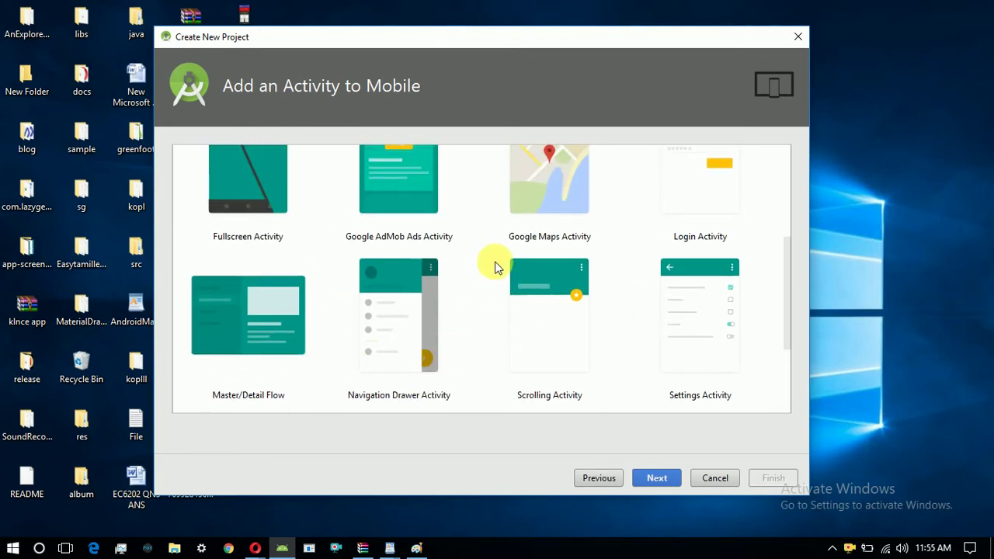
scroll(423, 295, up, 1)
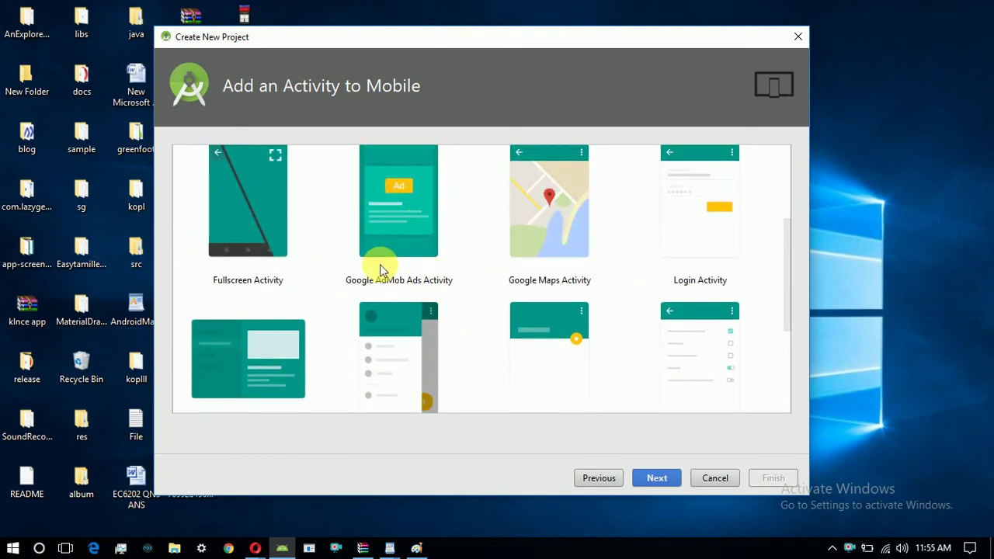
scroll(619, 303, up, 1)
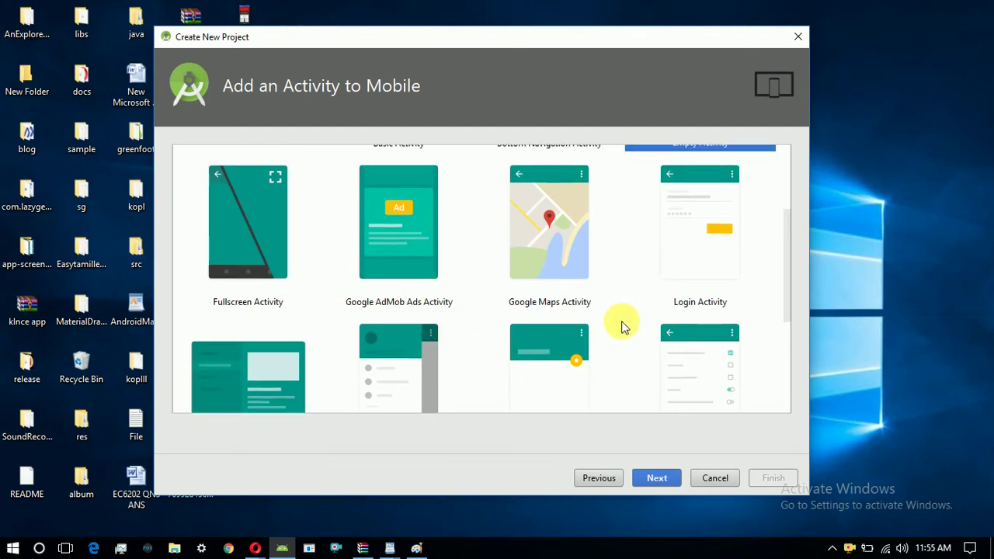
click(705, 272)
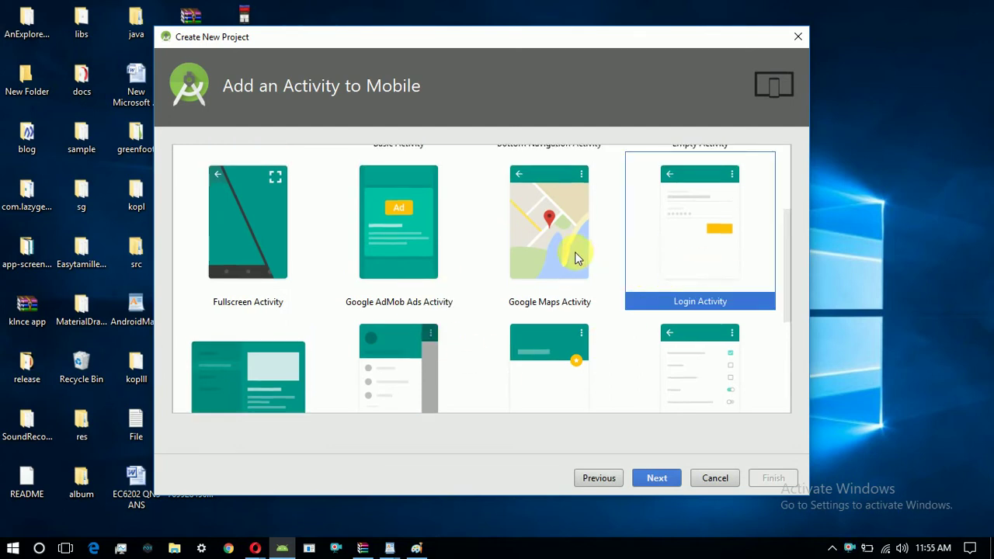
scroll(536, 284, up, 1)
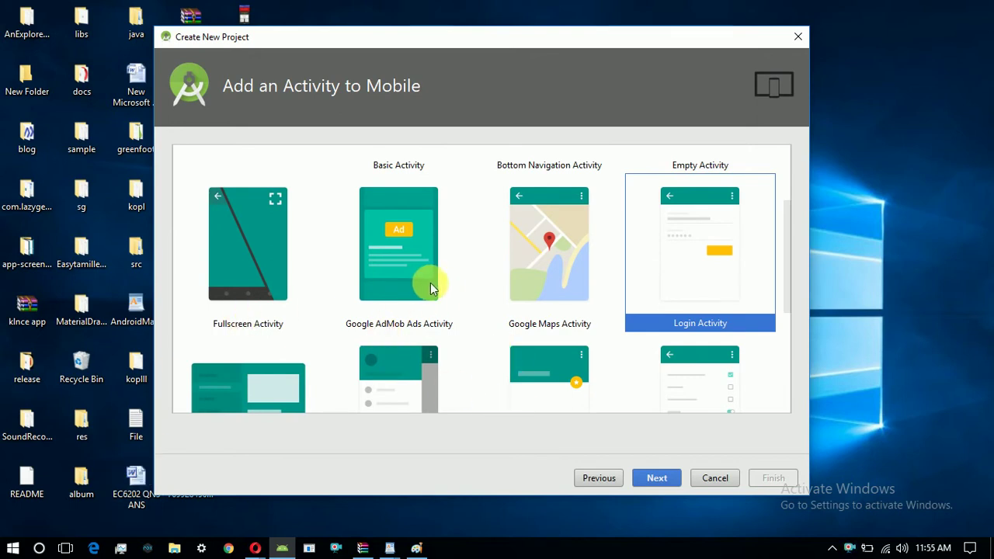
scroll(463, 294, up, 2)
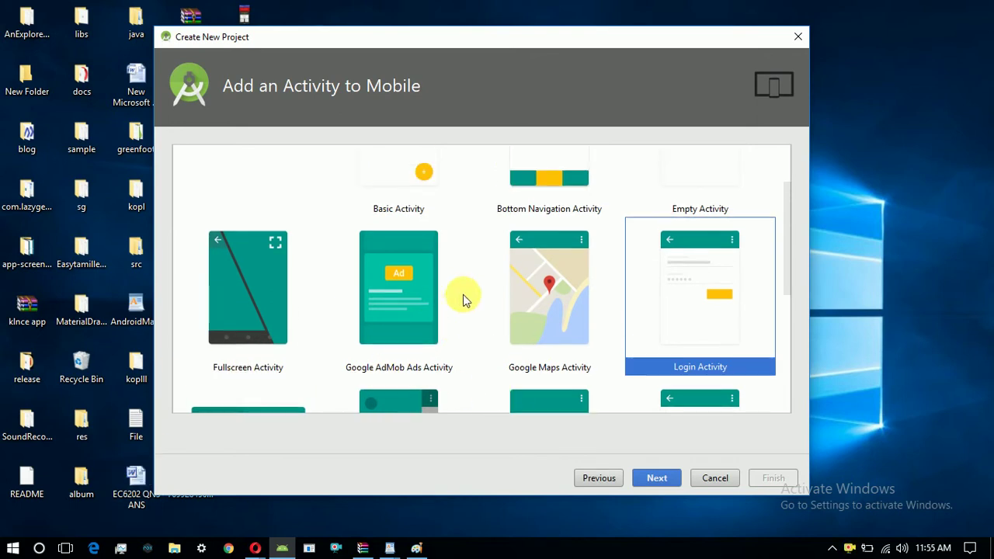
scroll(479, 361, up, 3)
scroll(480, 365, up, 1)
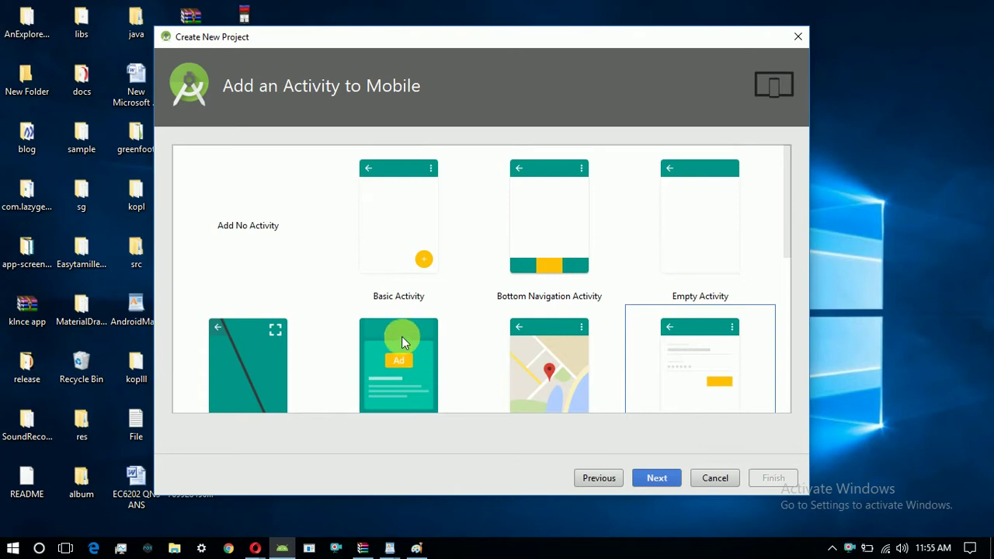
Choose the Empty Activity template and continue to the activity configuration
click(662, 254)
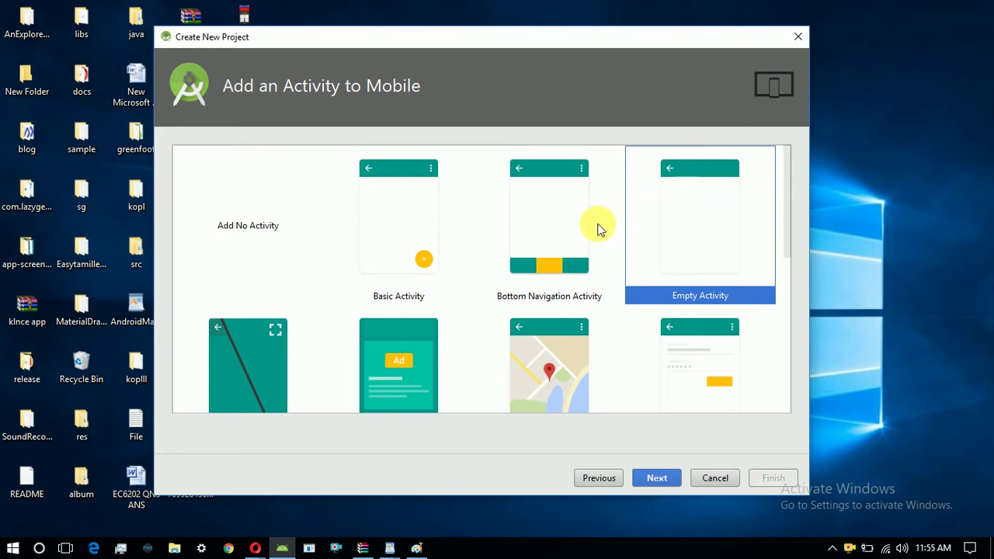
scroll(598, 229, down, 1)
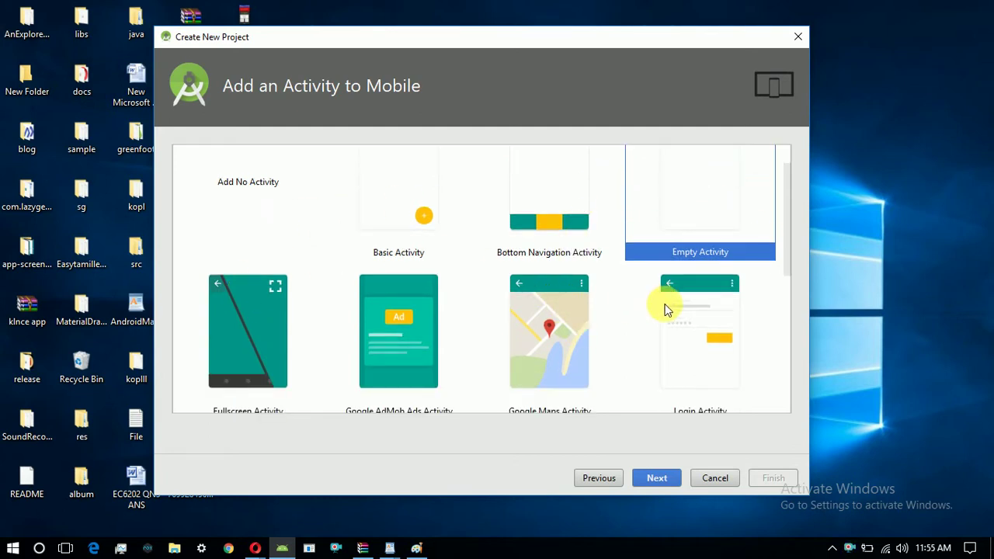
scroll(637, 307, down, 1)
scroll(543, 324, down, 3)
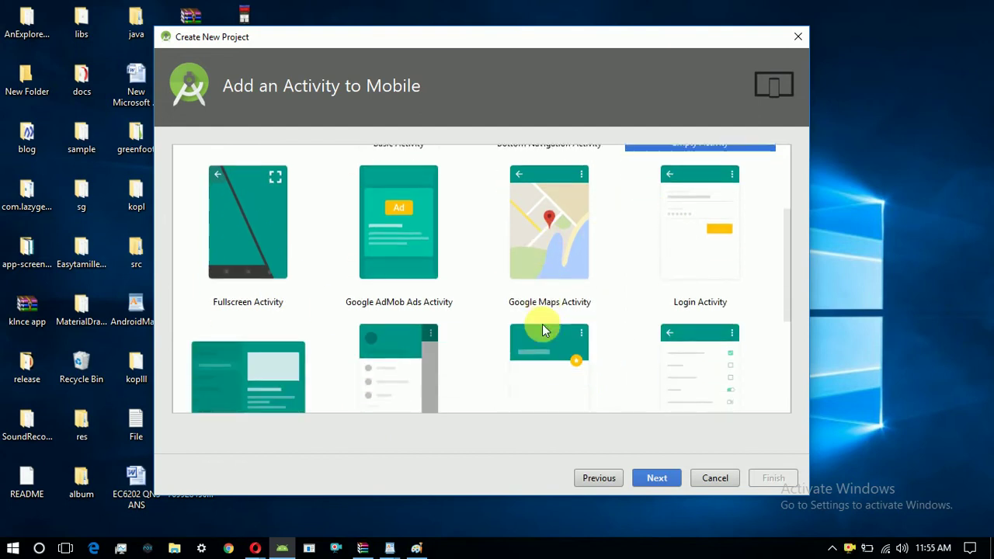
scroll(544, 328, down, 3)
scroll(547, 329, up, 6)
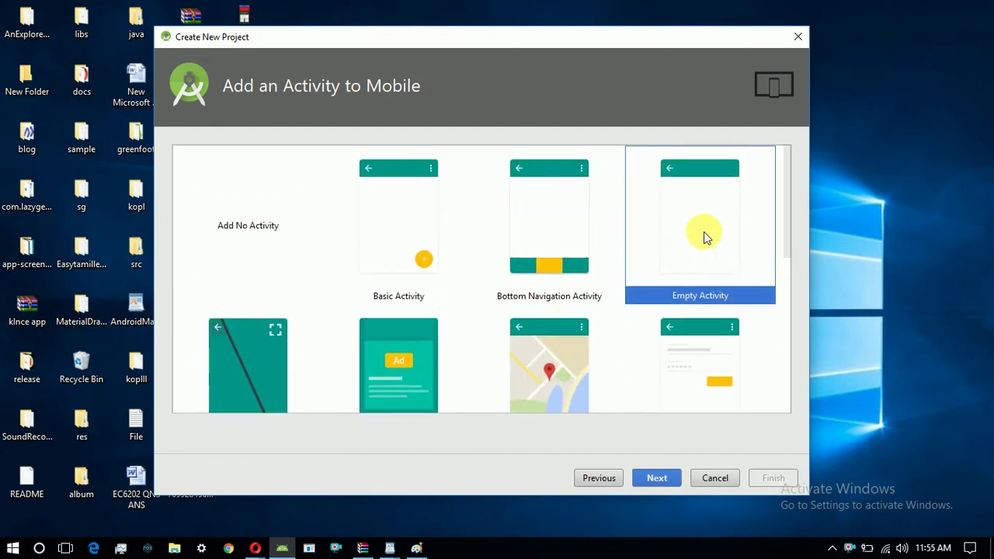
click(658, 477)
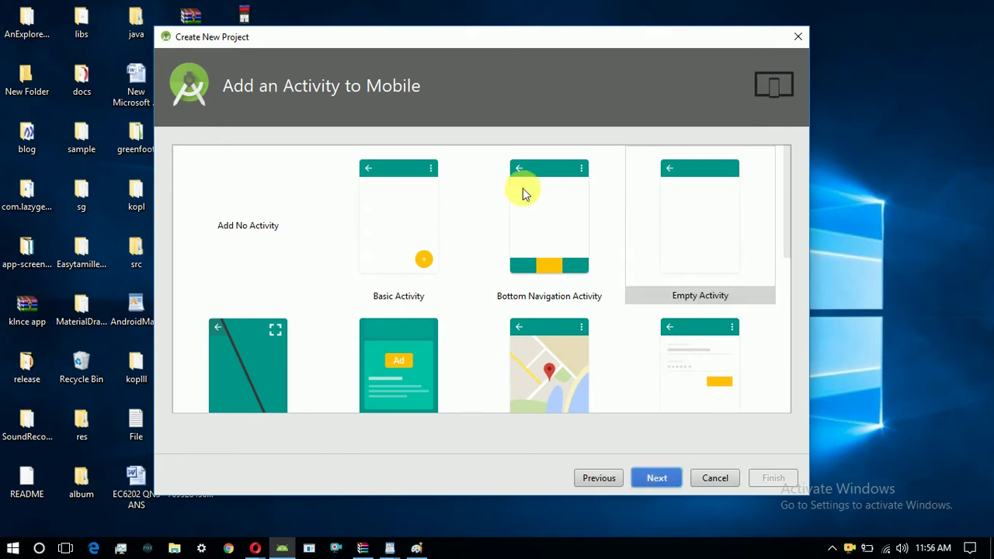
double_click(671, 244)
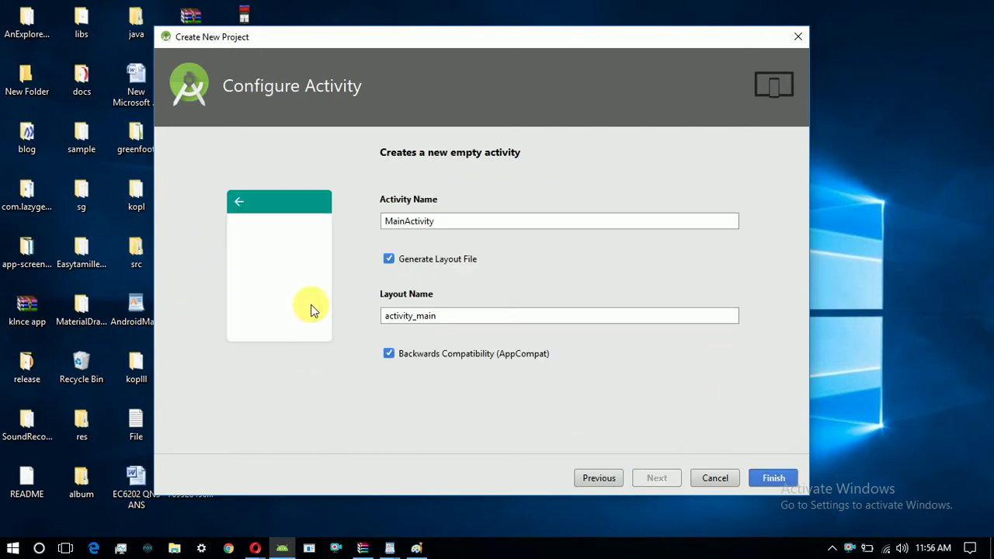
Keep the activity name MainActivity with a generated activity_main layout and backwards compatibility enabled, and finish creating the project
double_click(450, 221)
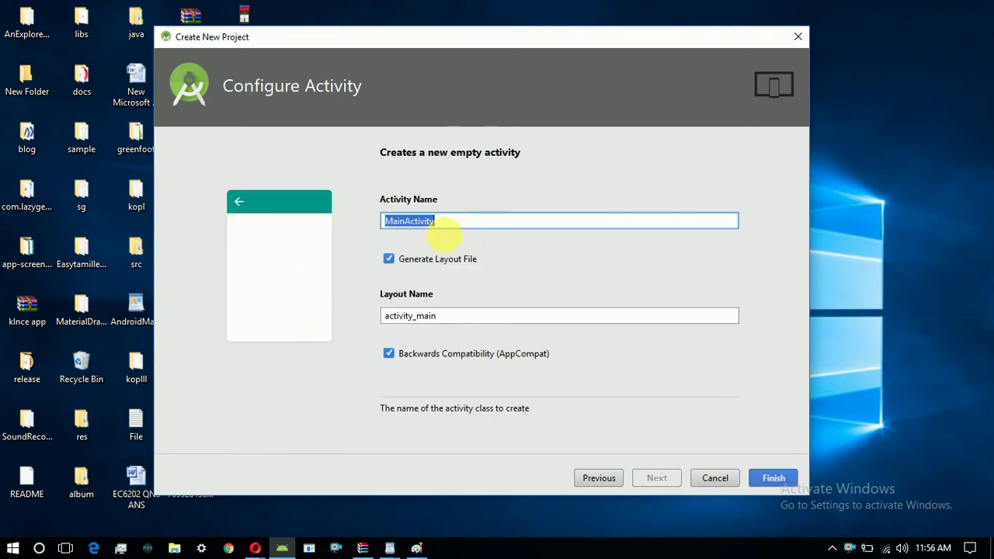
click(466, 259)
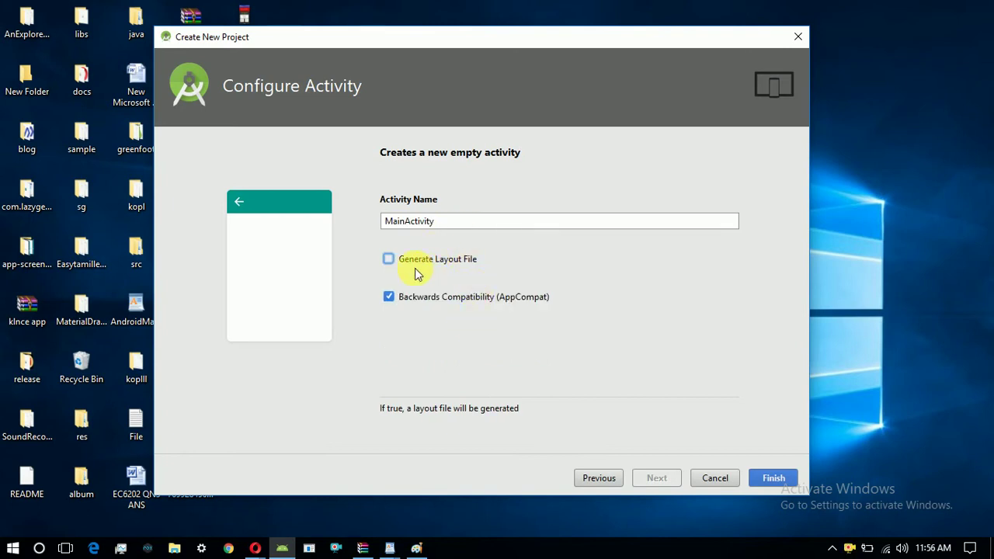
click(391, 258)
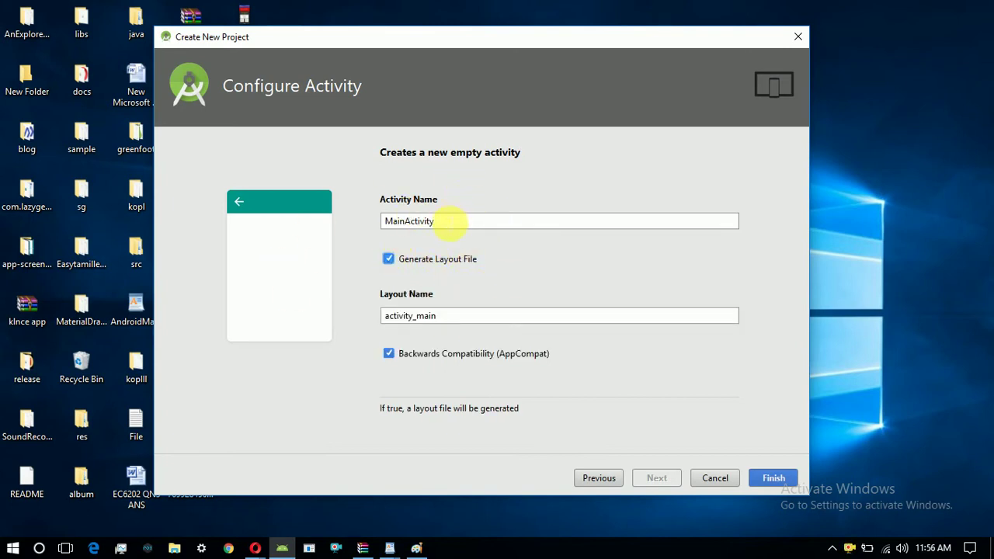
double_click(451, 221)
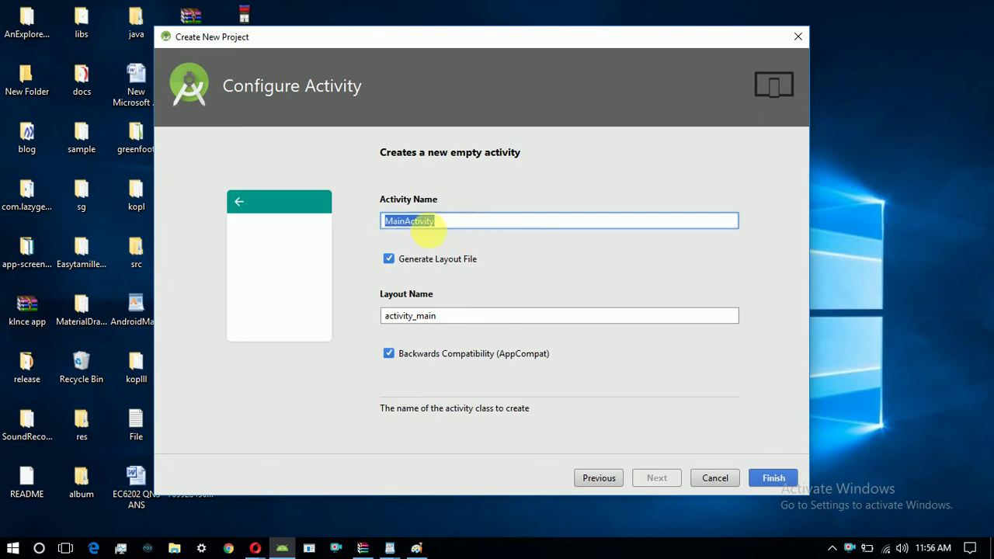
click(537, 225)
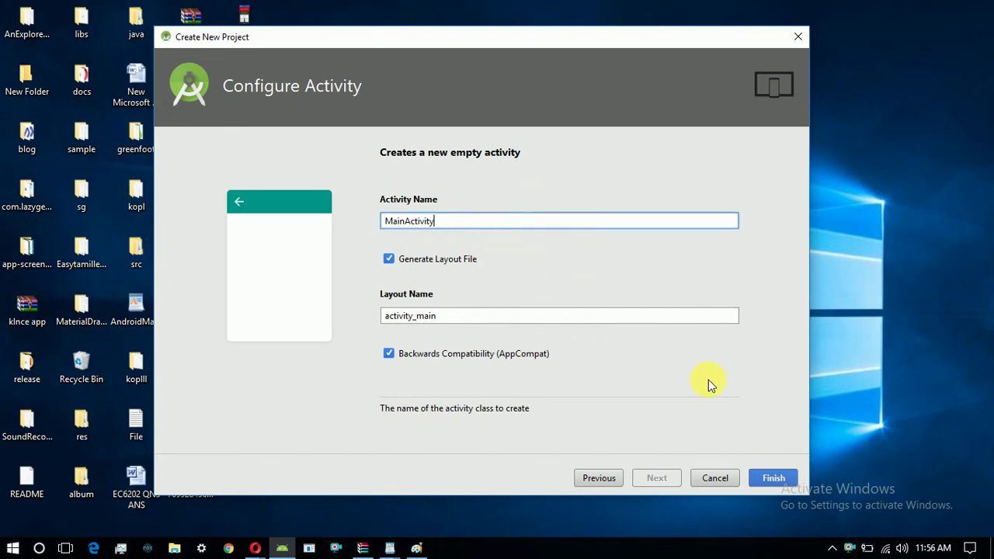
click(767, 477)
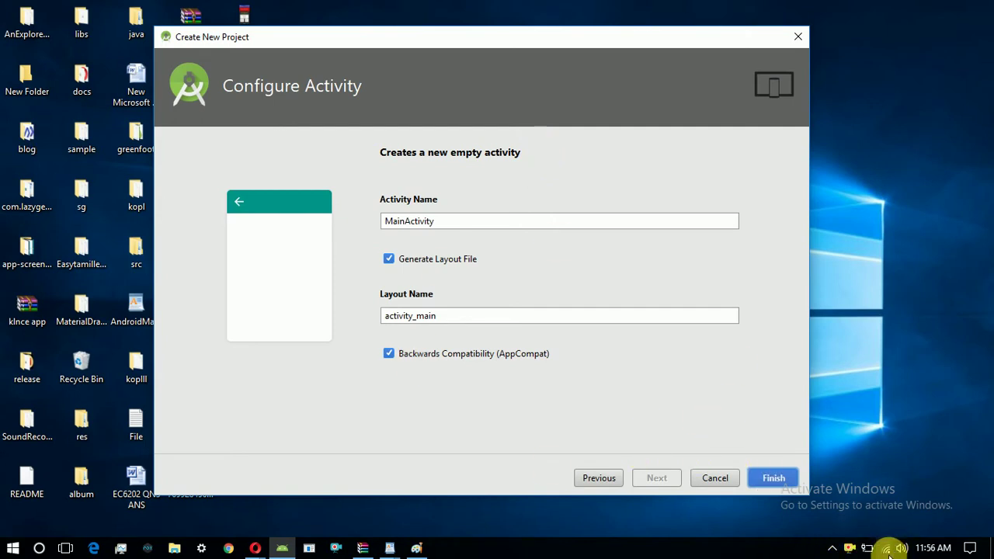
click(388, 354)
key(Return)
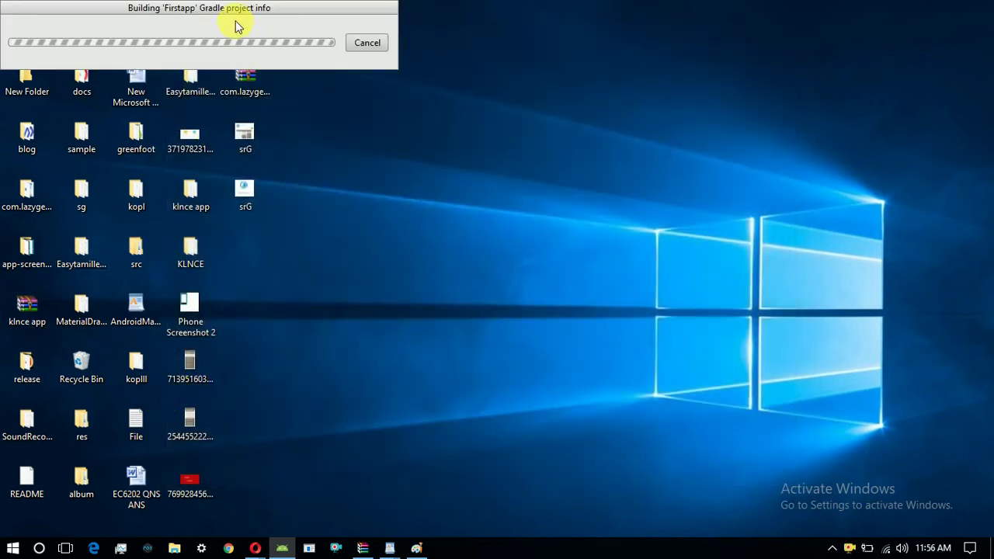
drag(262, 18, 549, 245)
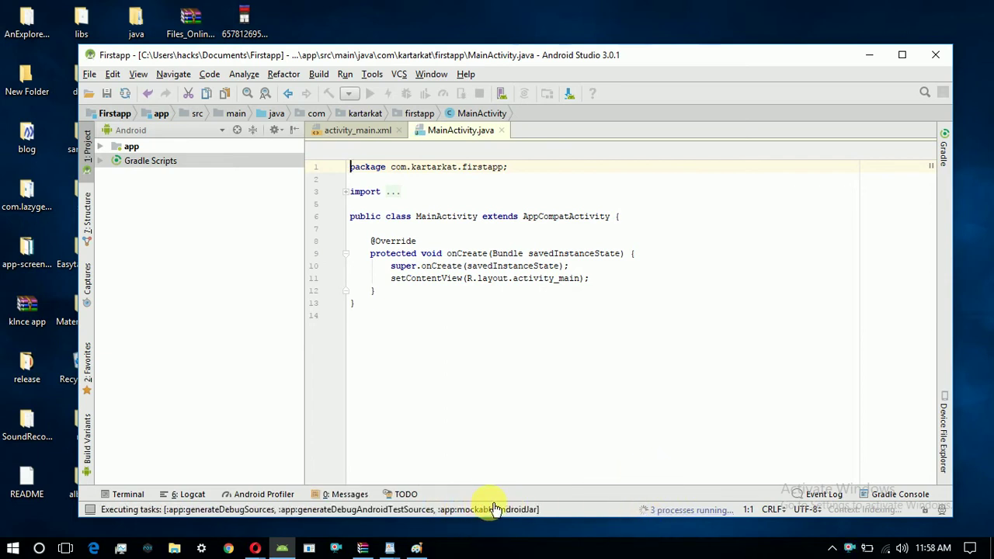
Hide the project file tree beside the empty editor area
click(386, 307)
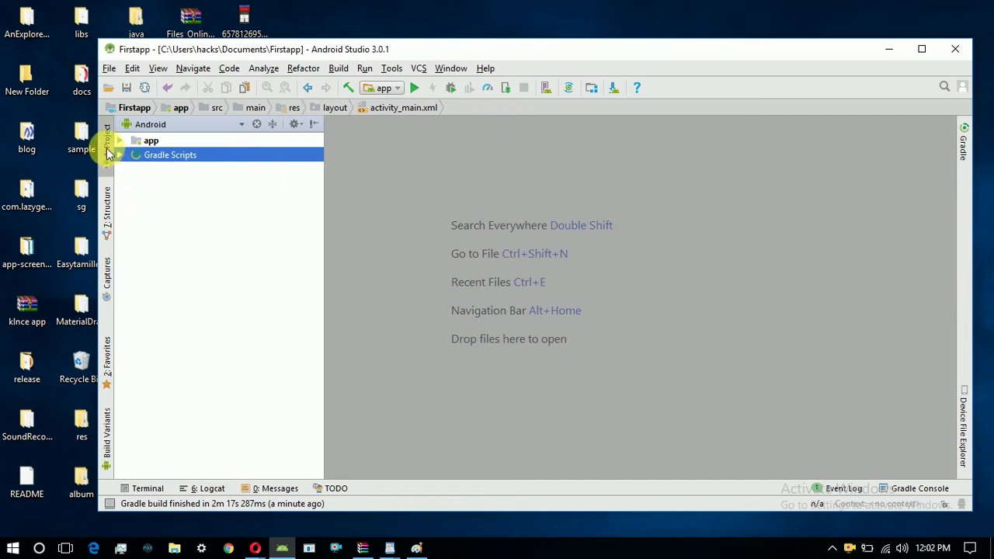
click(107, 145)
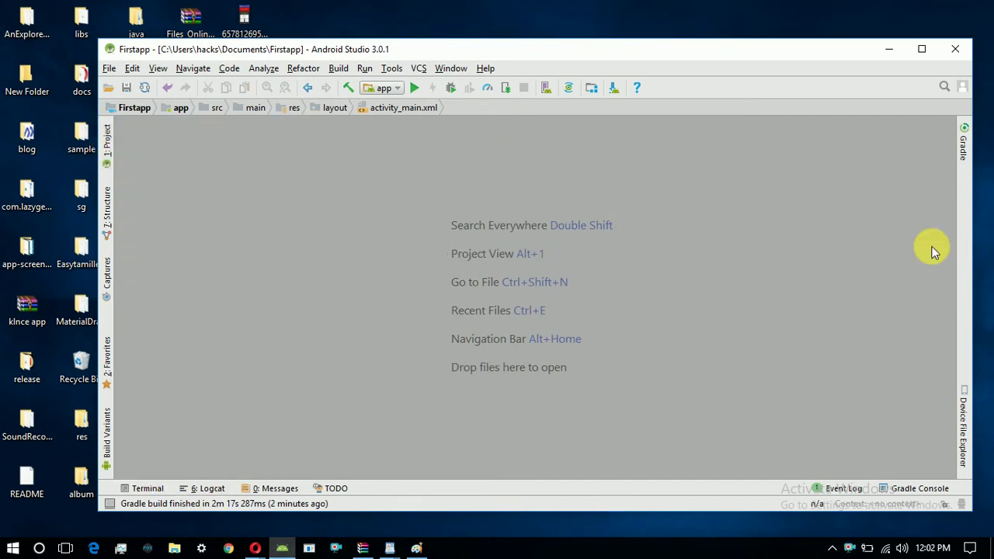